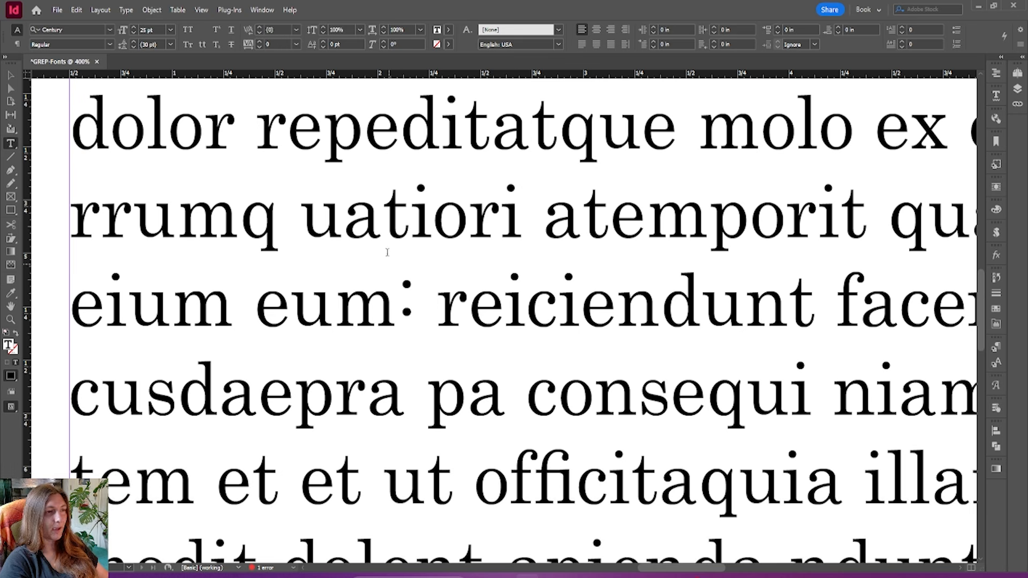
# Apply All Caps to the passage from "tiori atemporit" through "eum: r" and examine the colon's vertical position
pyautogui.moveTo(382, 222); pyautogui.dragTo(461, 288)
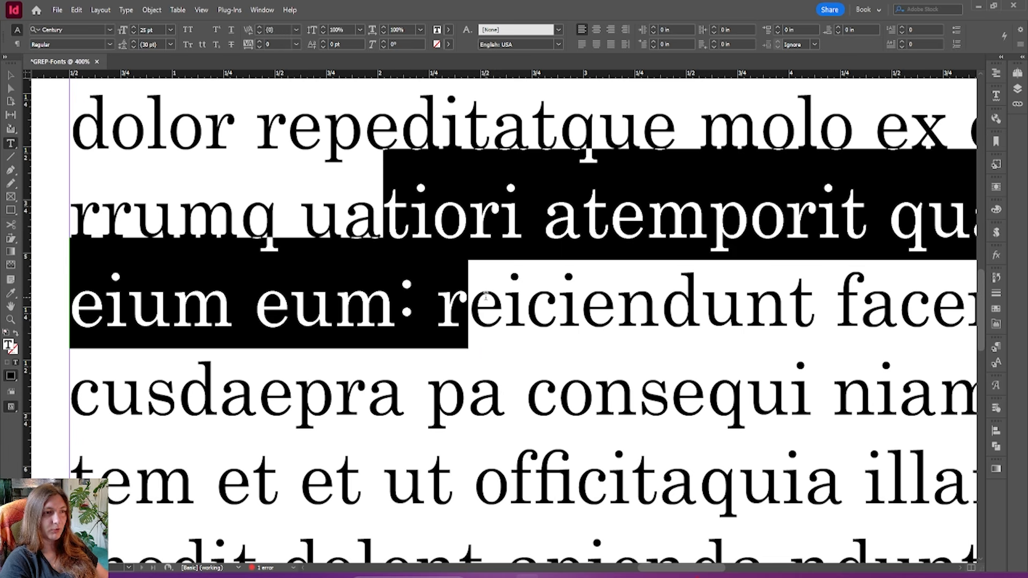
pyautogui.click(192, 31)
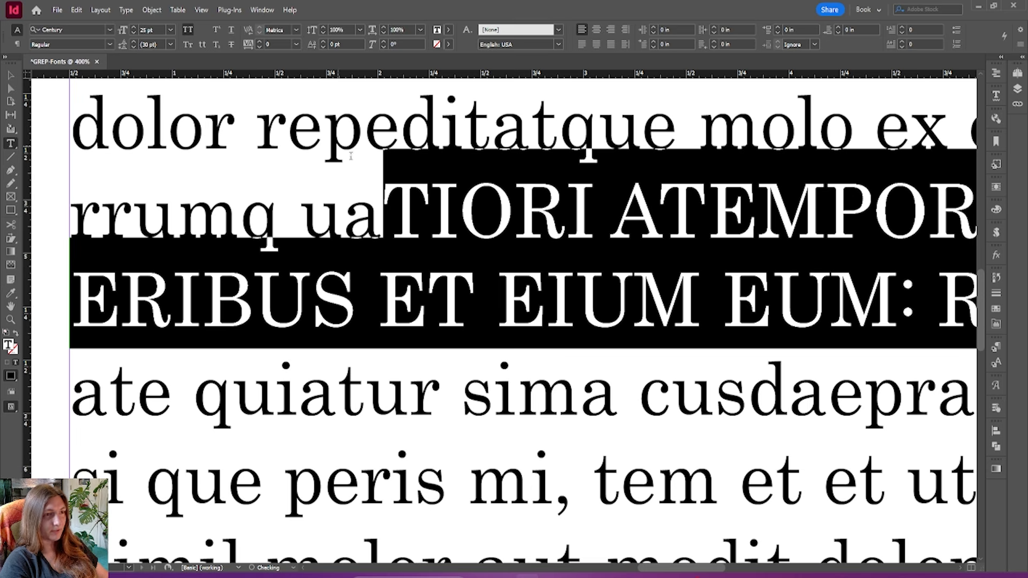
pyautogui.click(546, 284)
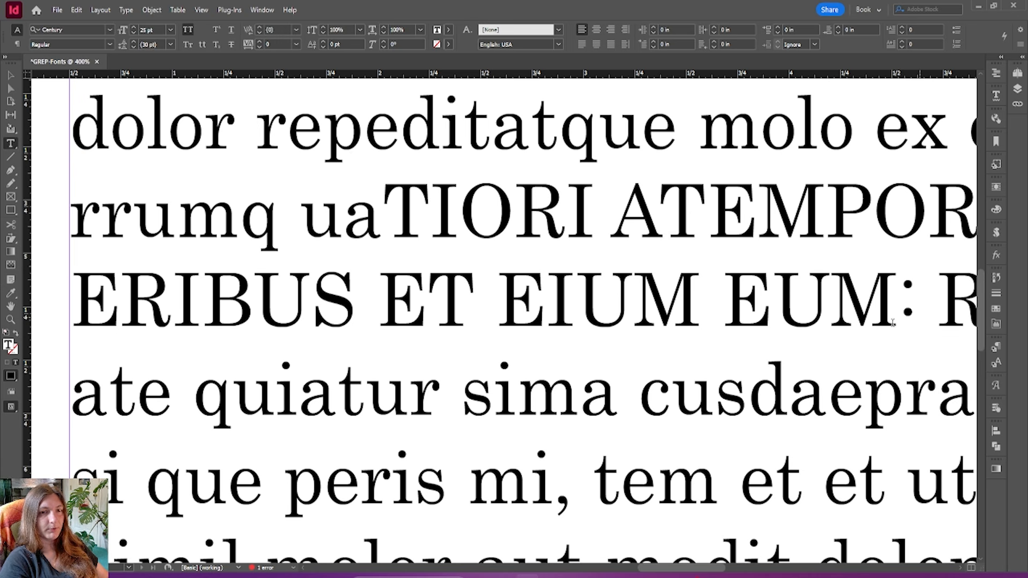
pyautogui.moveTo(715, 572); pyautogui.dragTo(773, 573)
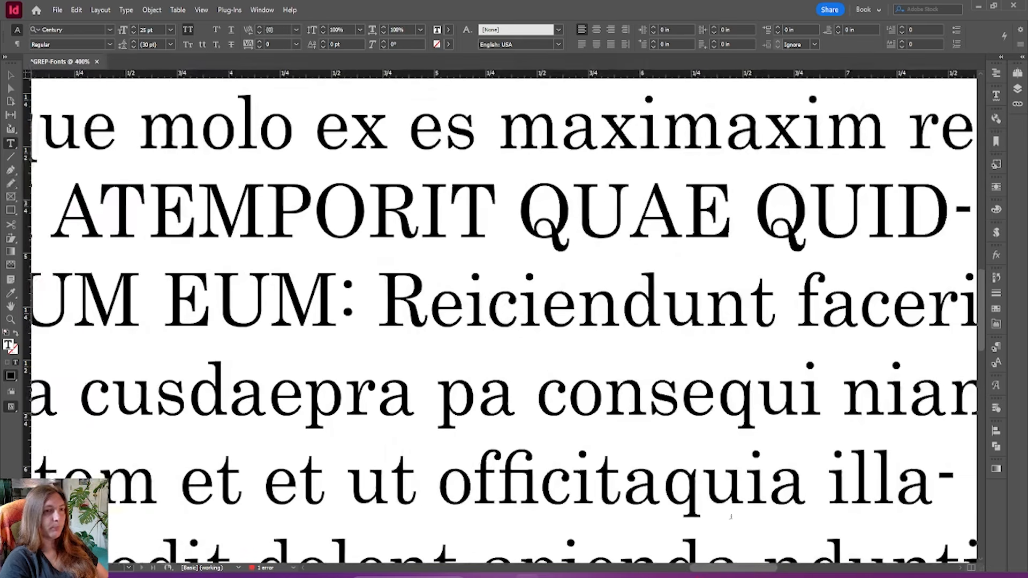
pyautogui.moveTo(314, 211); pyautogui.dragTo(423, 319)
pyautogui.click(375, 286)
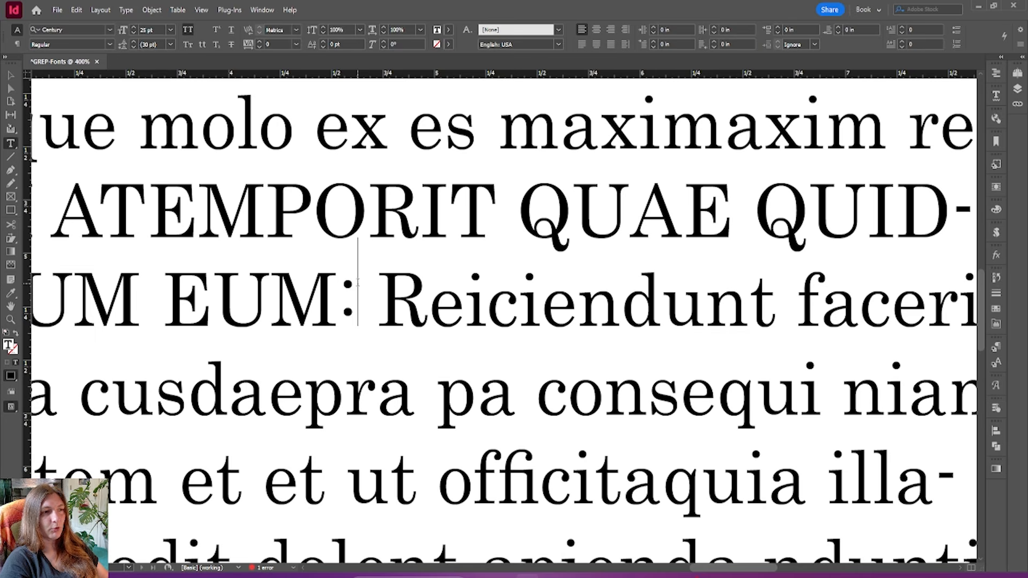
pyautogui.moveTo(272, 292); pyautogui.dragTo(375, 300)
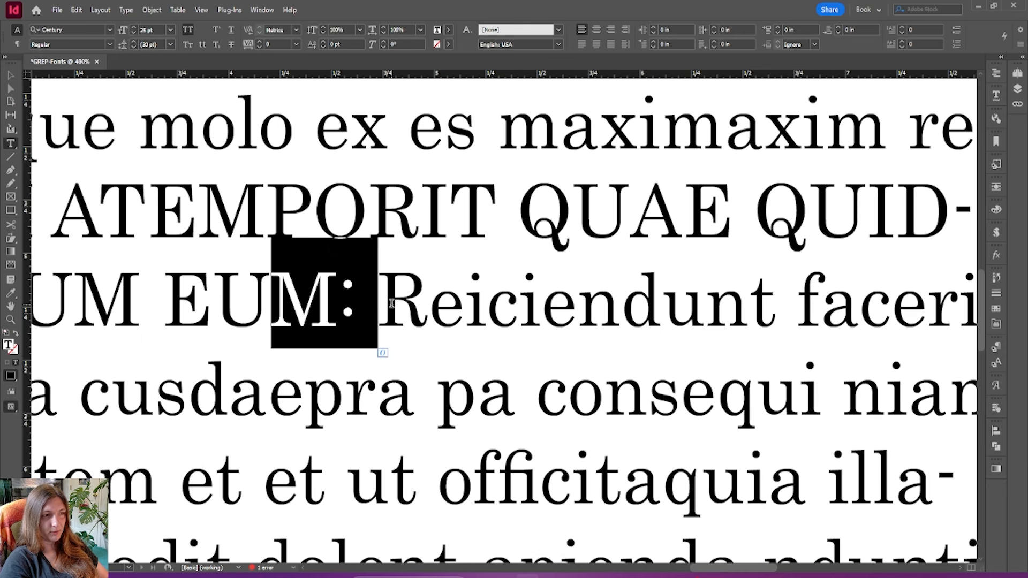
pyautogui.click(373, 276)
# Remove the All Caps formatting from the passage containing "eum:"
pyautogui.moveTo(206, 135); pyautogui.dragTo(417, 285)
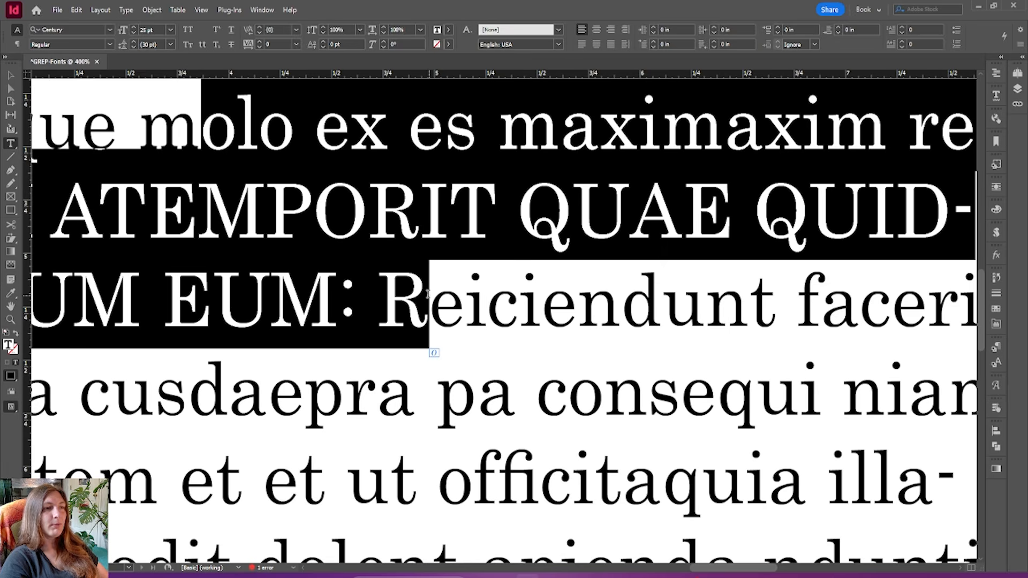
pyautogui.click(187, 30)
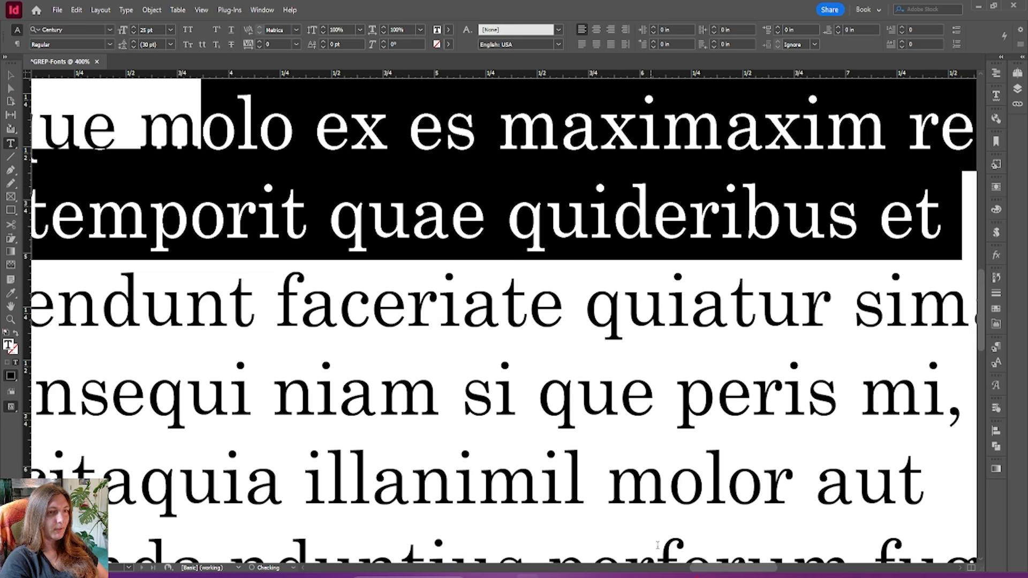
pyautogui.moveTo(706, 569); pyautogui.dragTo(645, 563)
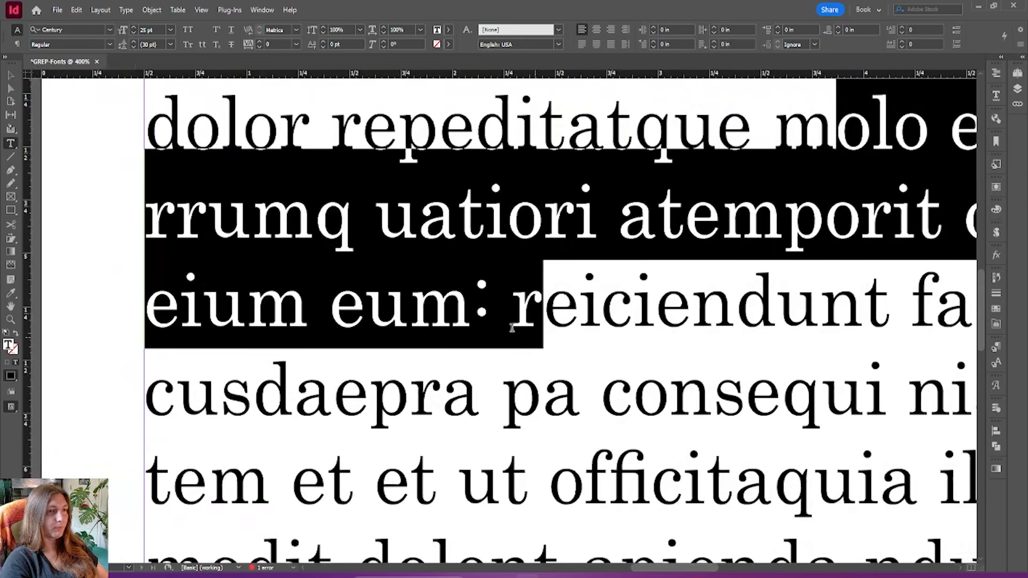
pyautogui.click(512, 328)
# Lower the baseline shift of the colon after "eum" to -2 pt
pyautogui.moveTo(472, 299); pyautogui.dragTo(486, 300)
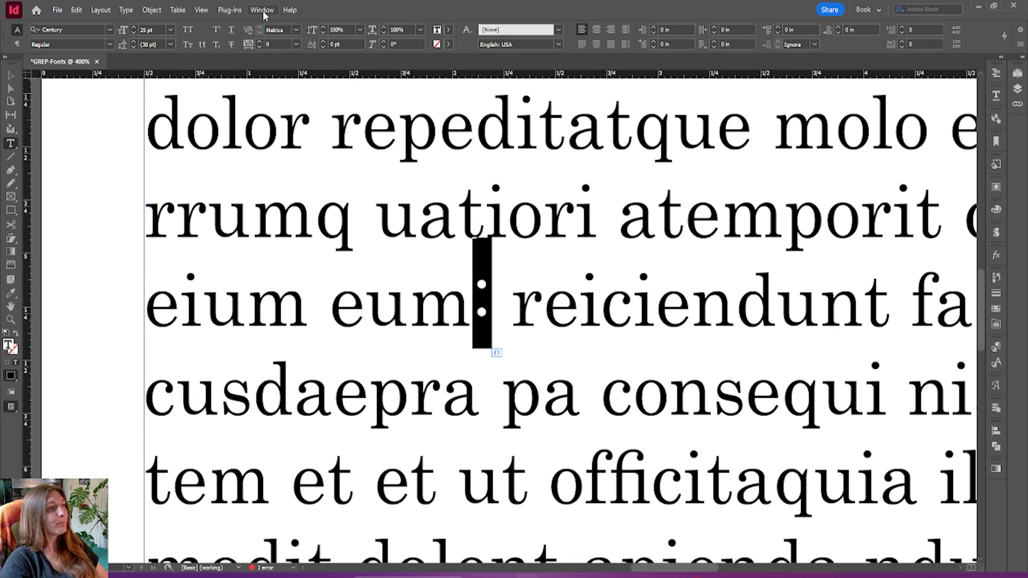
pyautogui.click(319, 47)
pyautogui.click(320, 47)
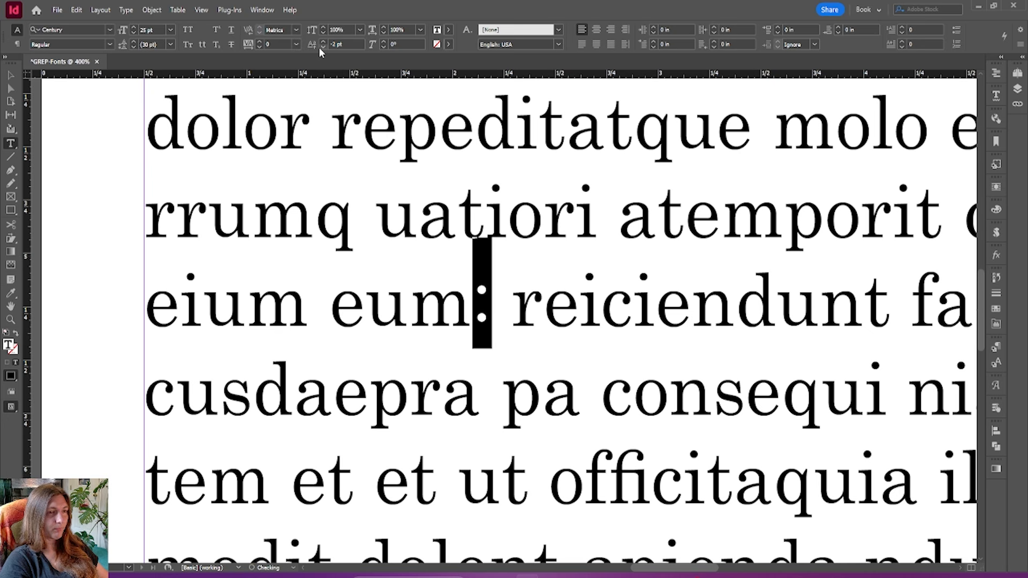
pyautogui.click(320, 47)
pyautogui.click(599, 281)
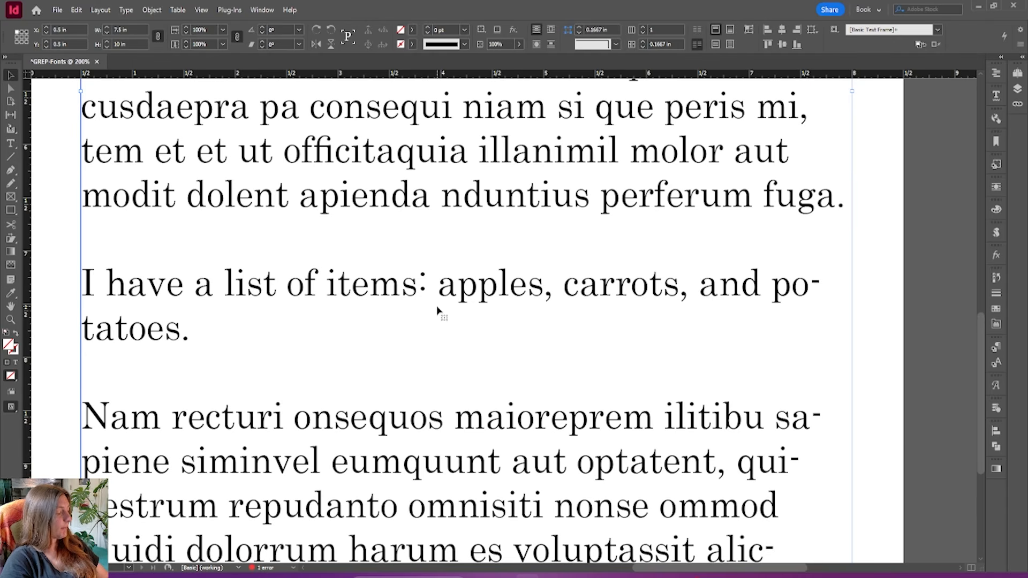
# Select the text spanning the "I have a list of items" paragraph, then create and apply a paragraph style named Body
pyautogui.doubleClick(366, 107)
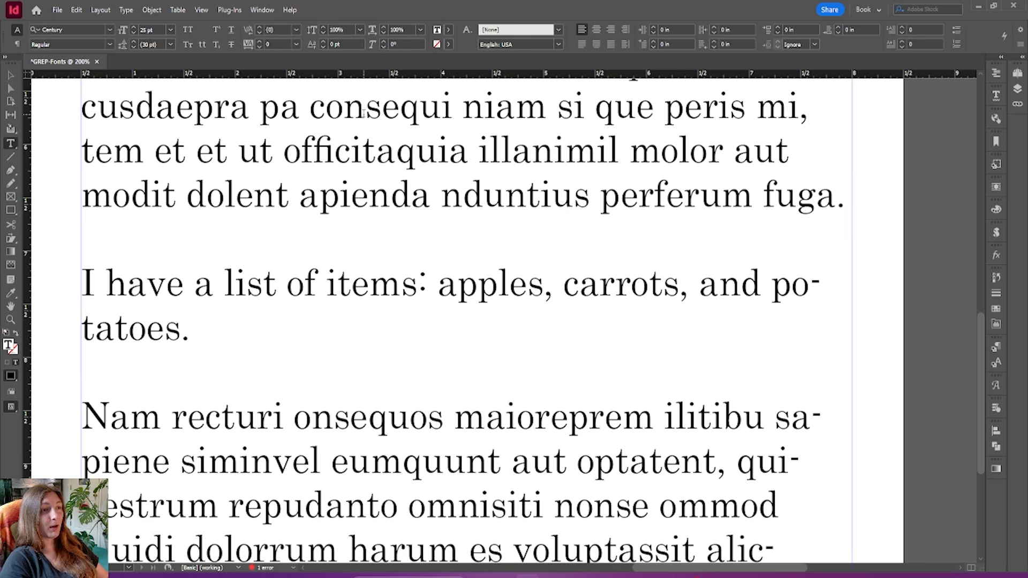
pyautogui.moveTo(366, 107); pyautogui.dragTo(567, 471)
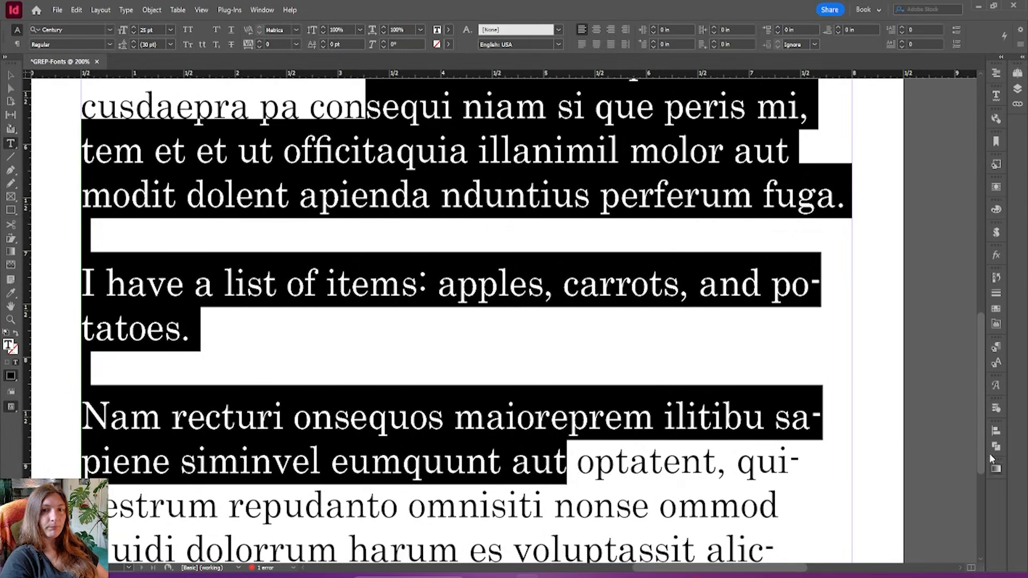
pyautogui.click(376, 150)
pyautogui.moveTo(376, 150); pyautogui.dragTo(553, 462)
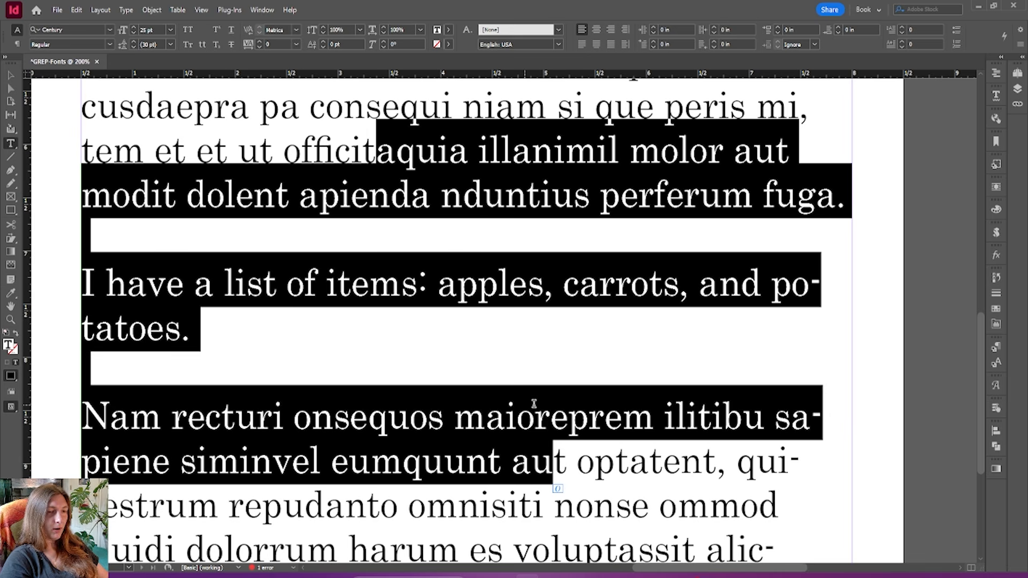
pyautogui.click(996, 348)
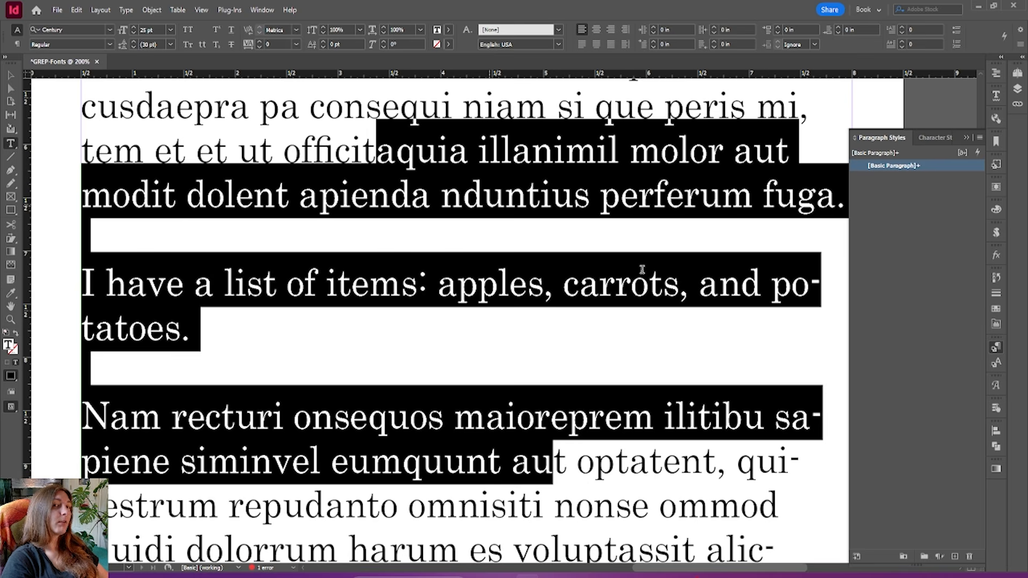
pyautogui.click(955, 557)
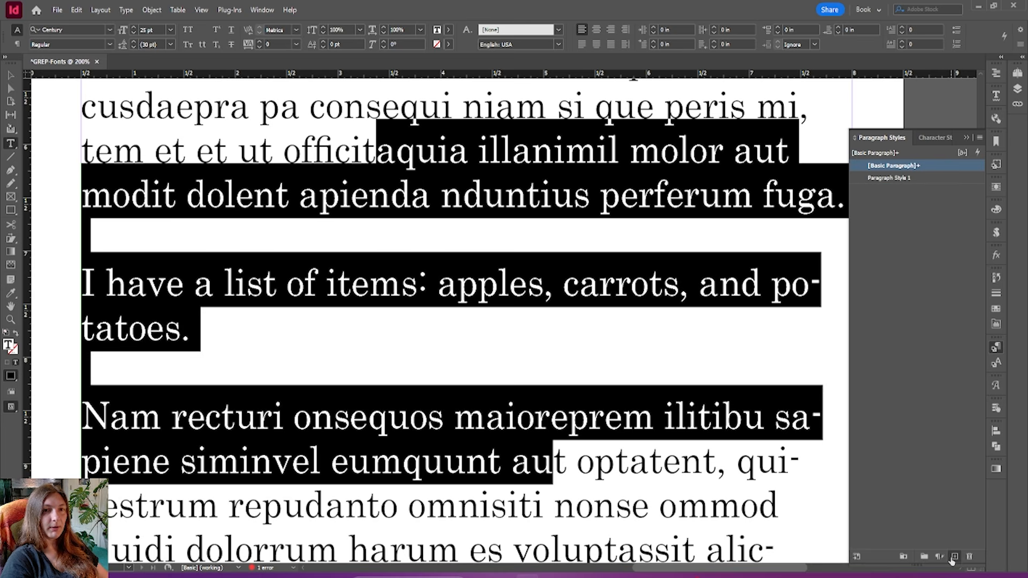
pyautogui.click(878, 178)
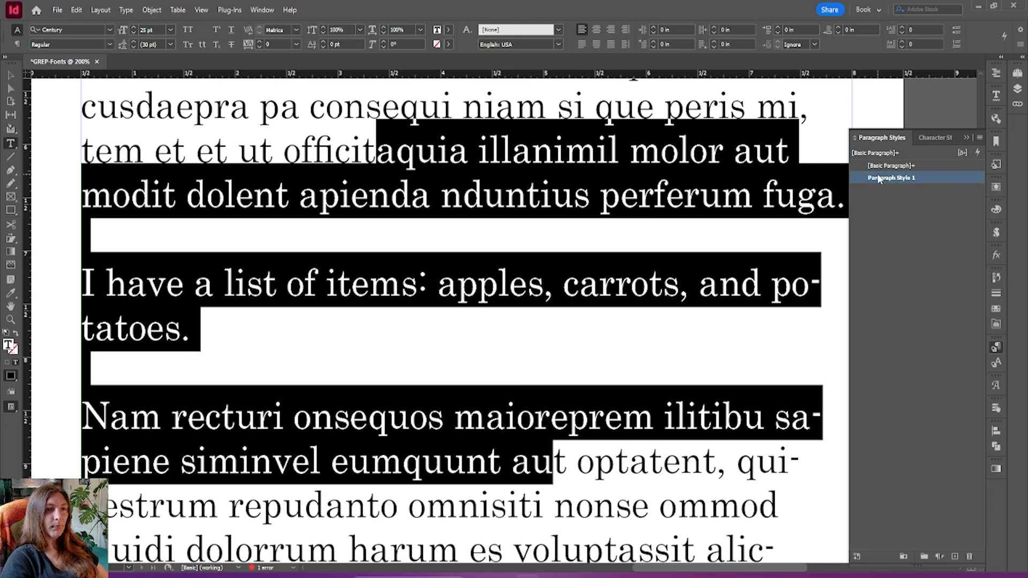
pyautogui.doubleClick(879, 178)
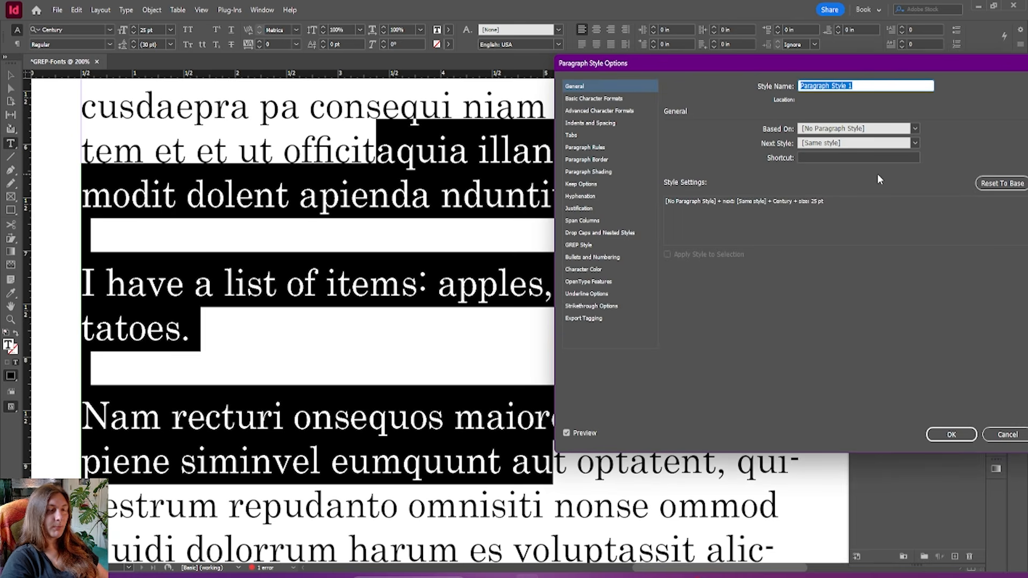
pyautogui.write('Body')
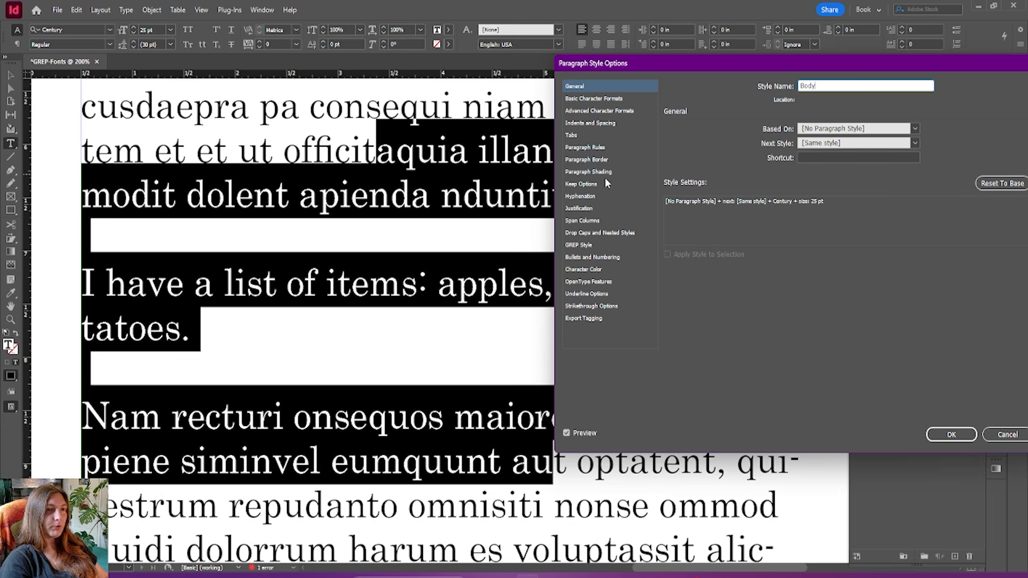
# Add a new GREP style to the Body paragraph style
pyautogui.click(577, 245)
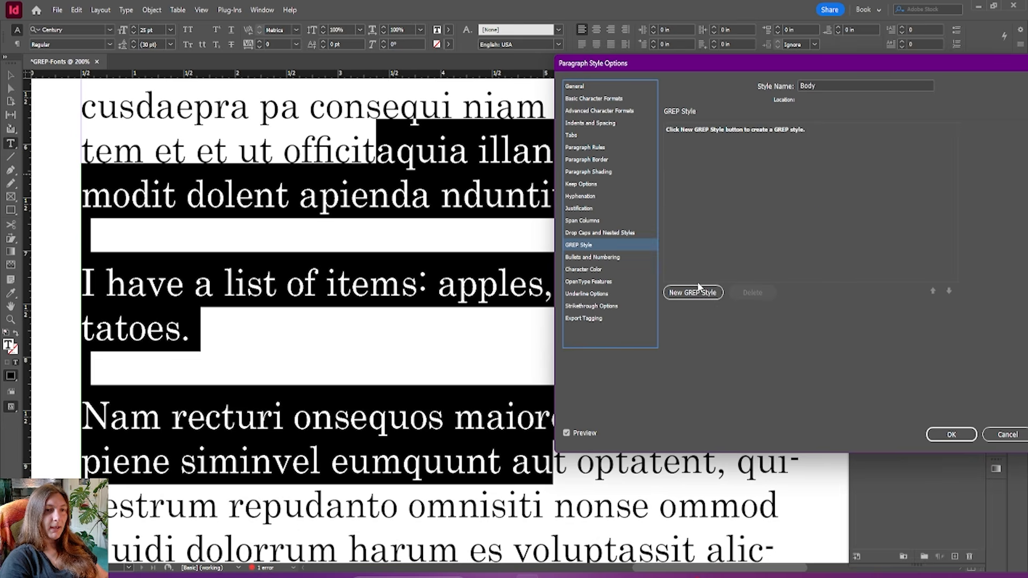
pyautogui.moveTo(708, 77); pyautogui.dragTo(428, 94)
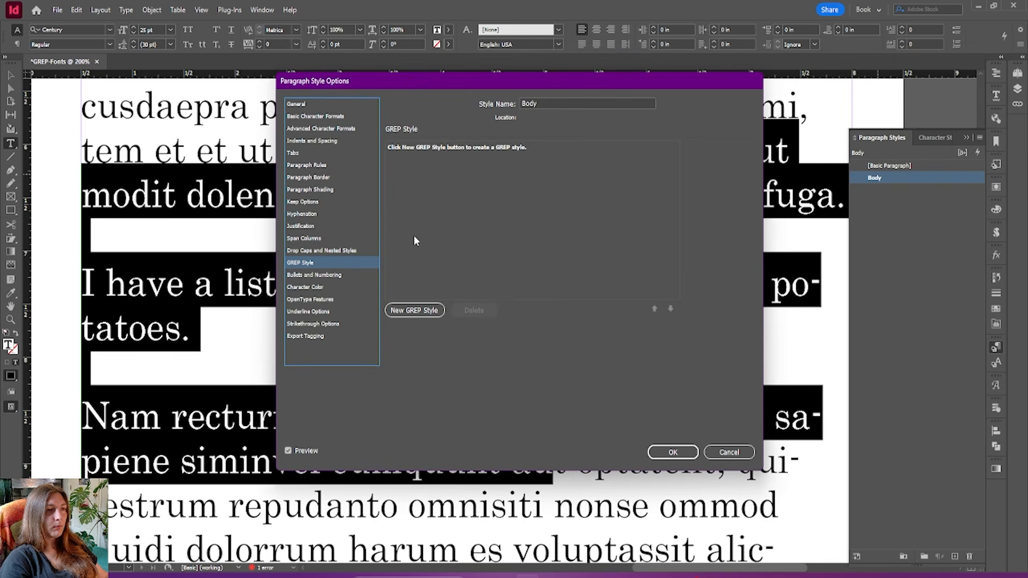
pyautogui.click(410, 311)
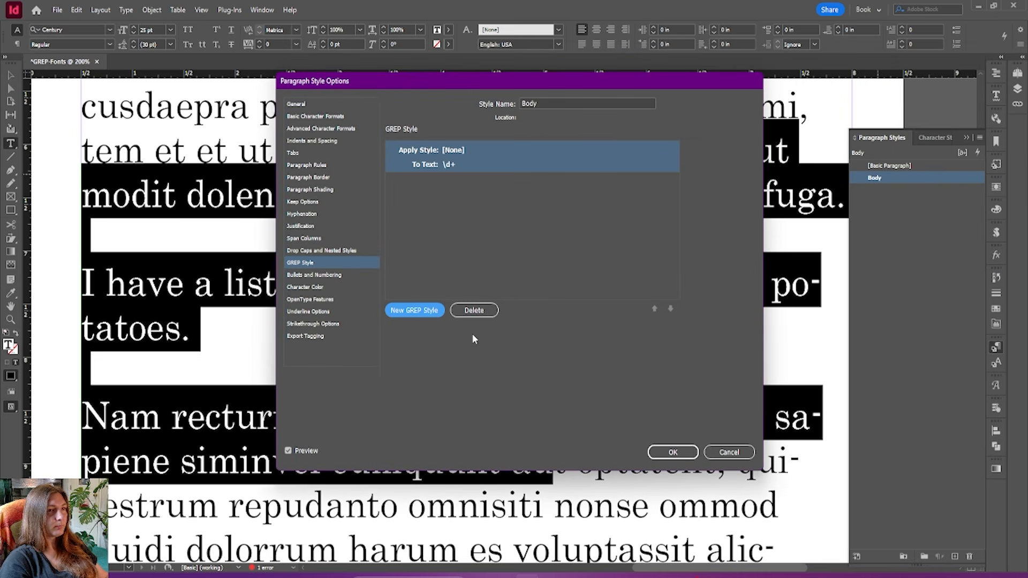
# Create a character style named "Baseline Shift -2" with a baseline shift of -2 for the GREP style to apply
pyautogui.click(458, 150)
pyautogui.click(559, 150)
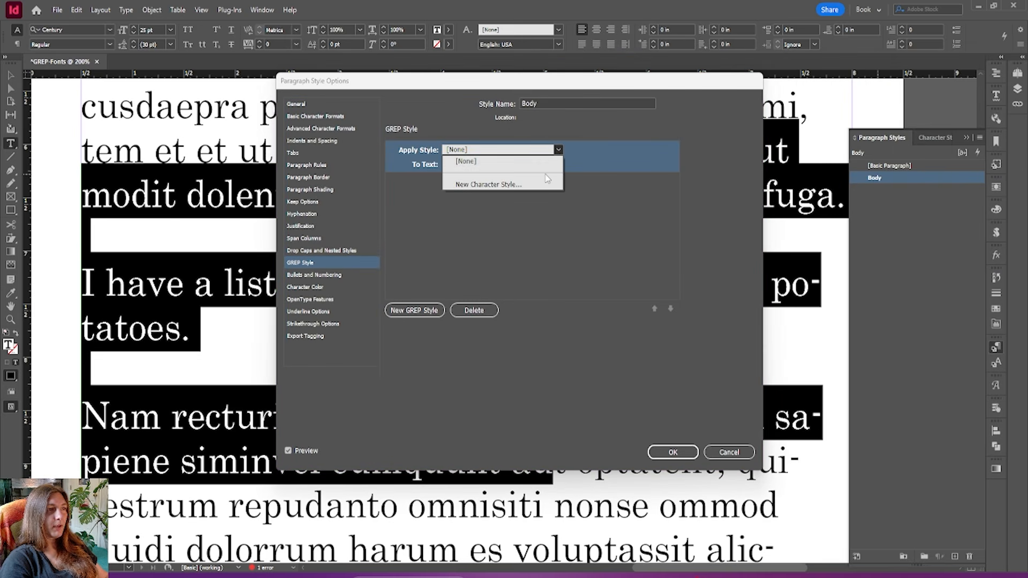
pyautogui.click(507, 187)
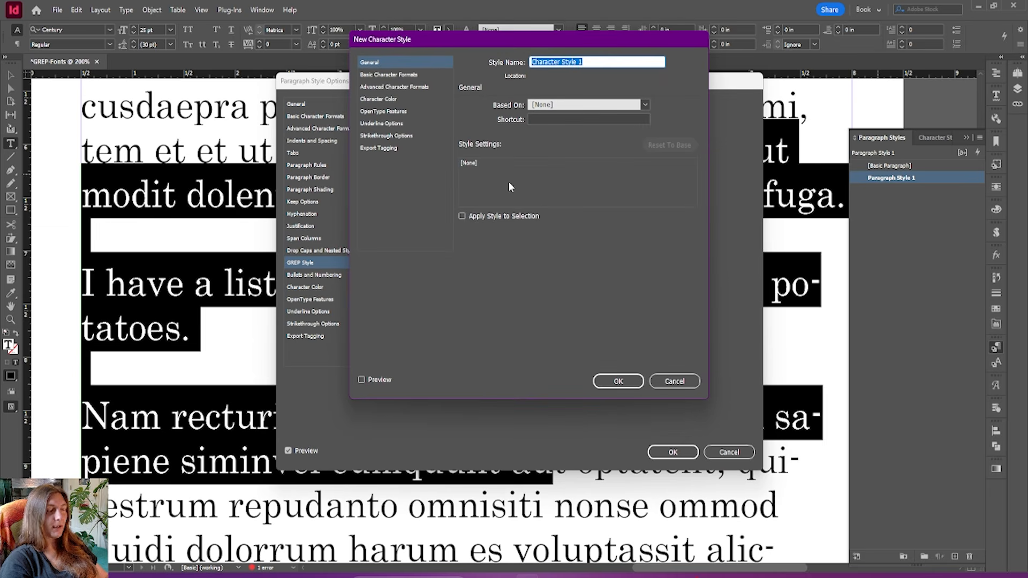
pyautogui.write('Base')
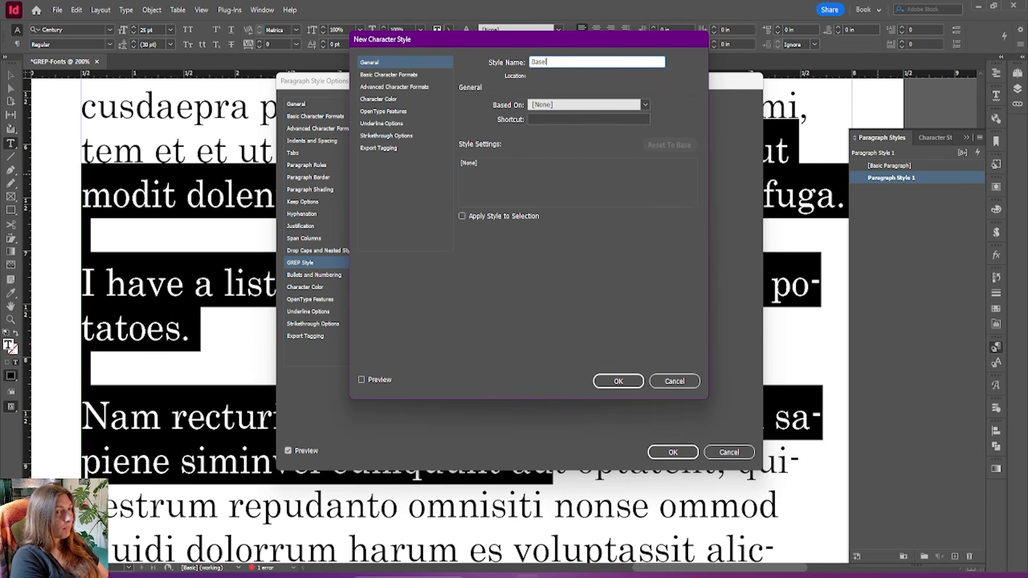
pyautogui.write('line')
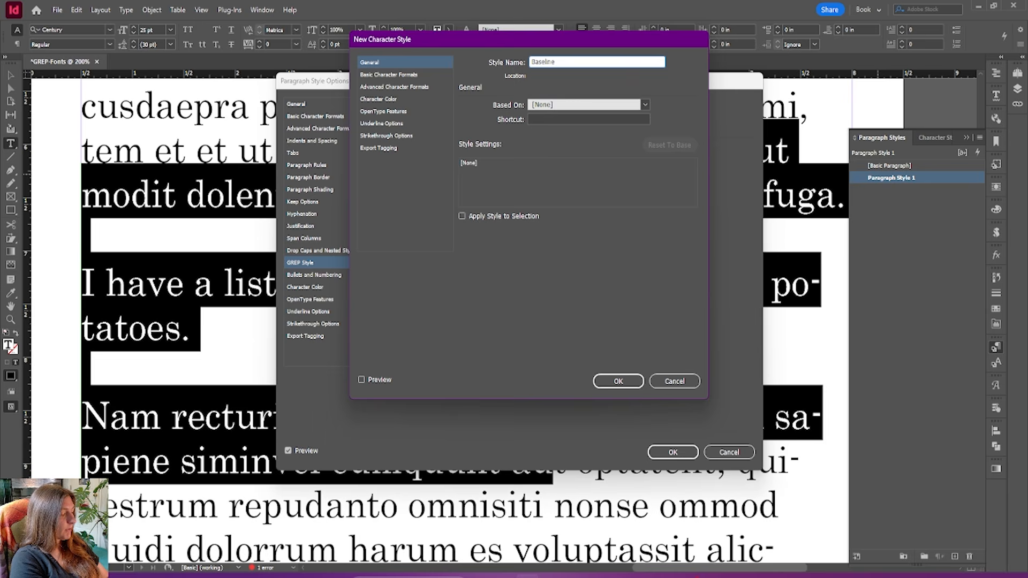
pyautogui.write(' Shift -2')
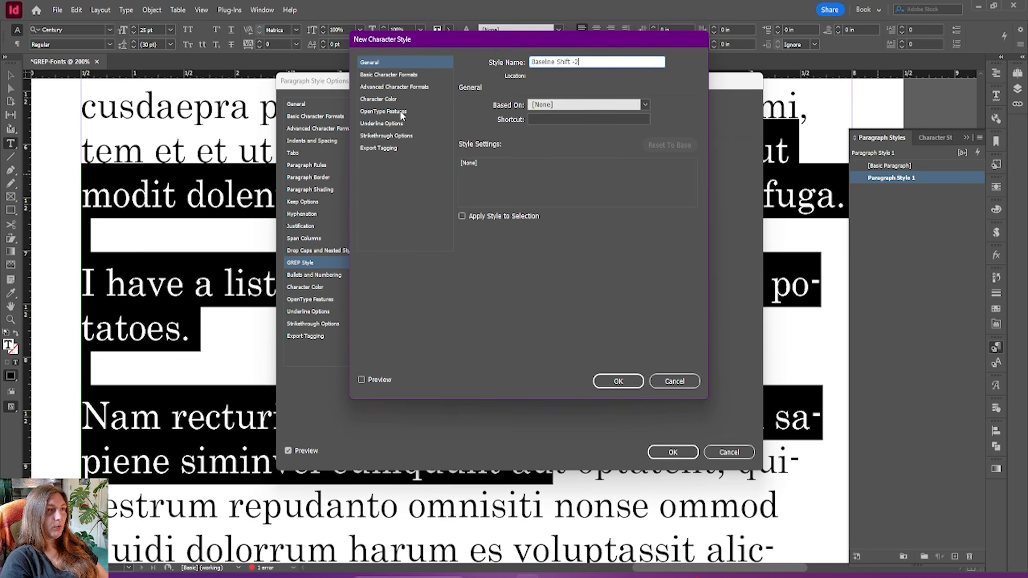
pyautogui.click(395, 88)
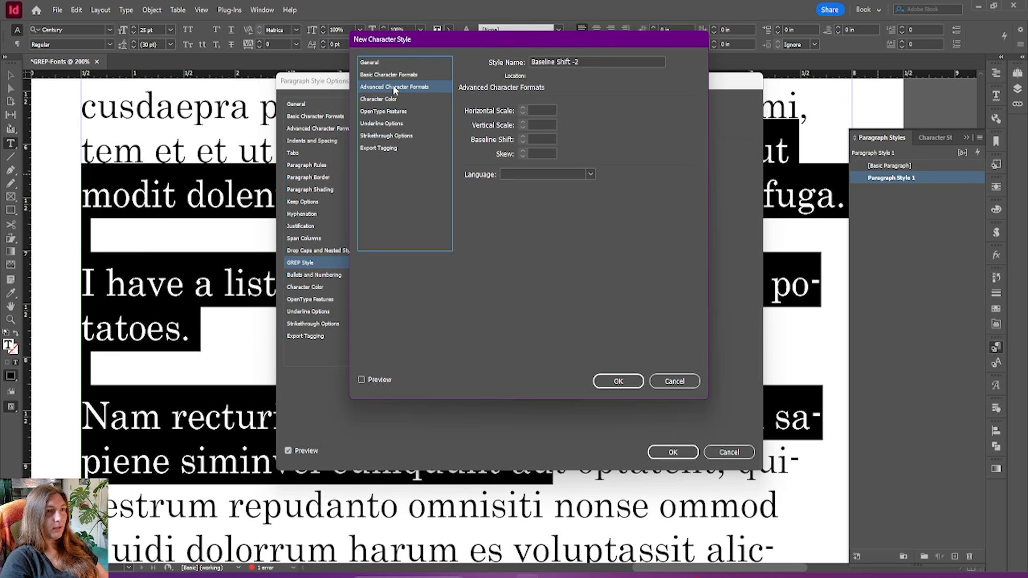
pyautogui.click(538, 138)
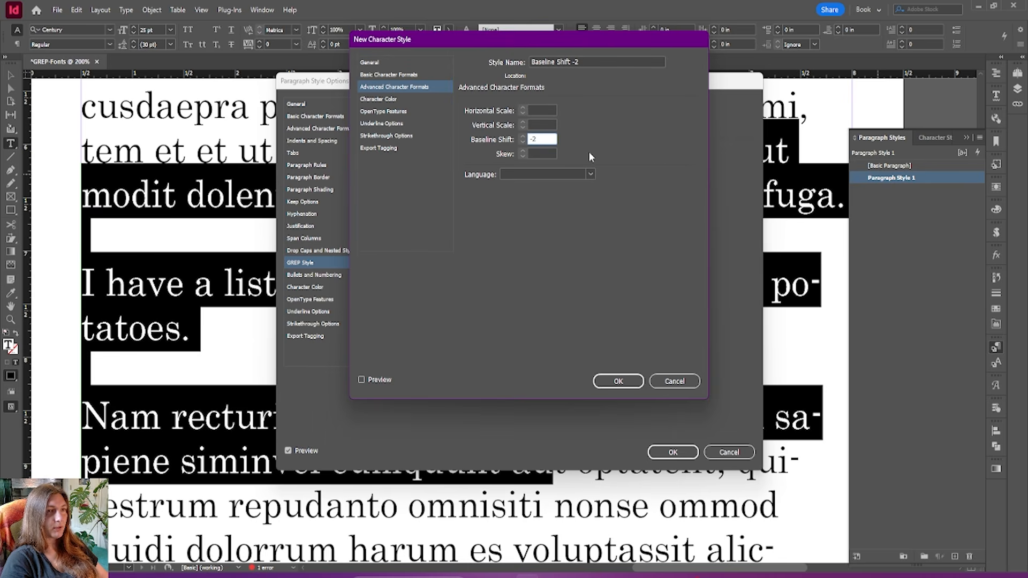
pyautogui.write('-2')
pyautogui.click(618, 381)
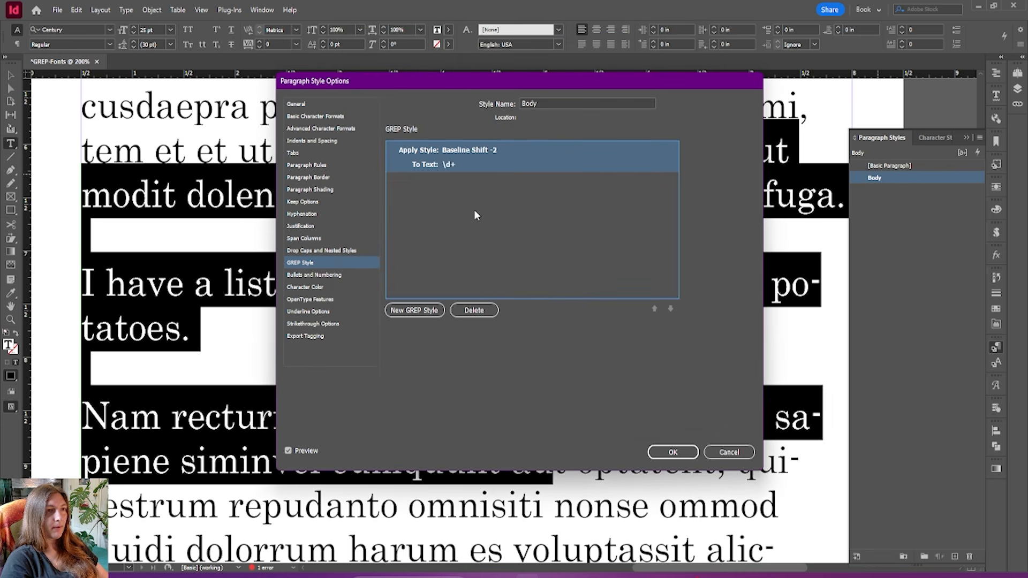
# Set the GREP style's target text to a colon, preview the result and save the Body style
pyautogui.click(448, 167)
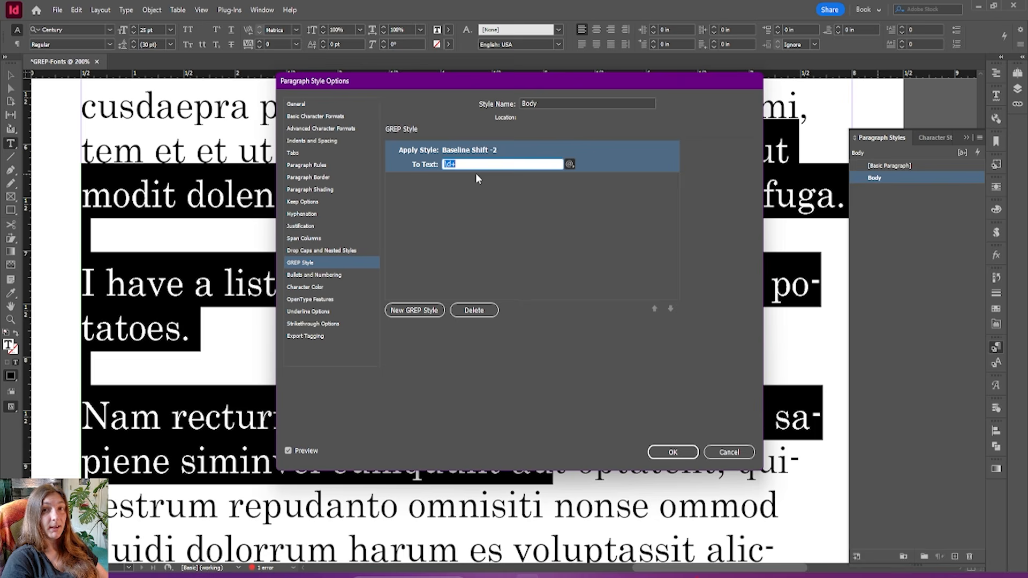
pyautogui.press('BackSpace')
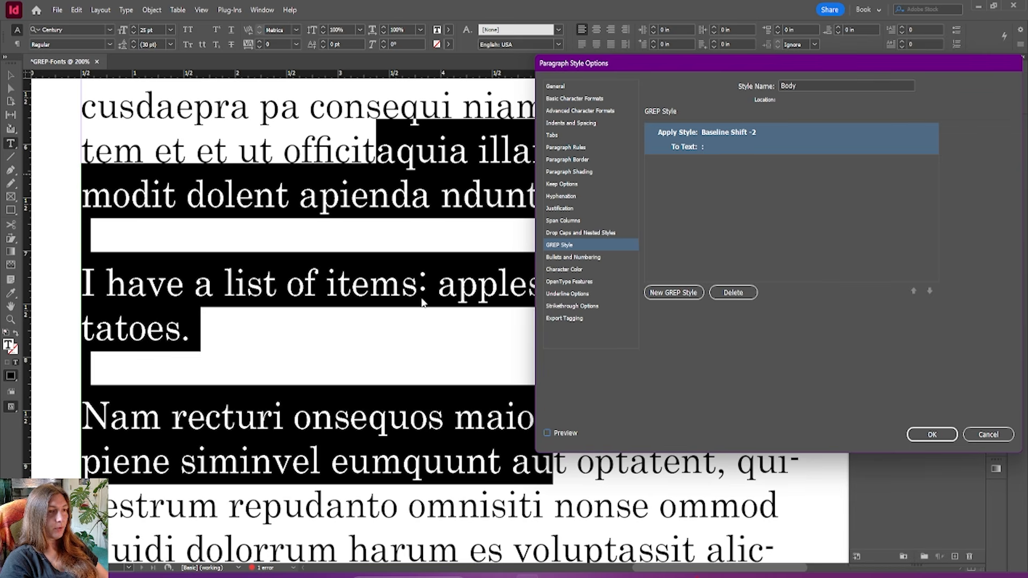
pyautogui.click(547, 433)
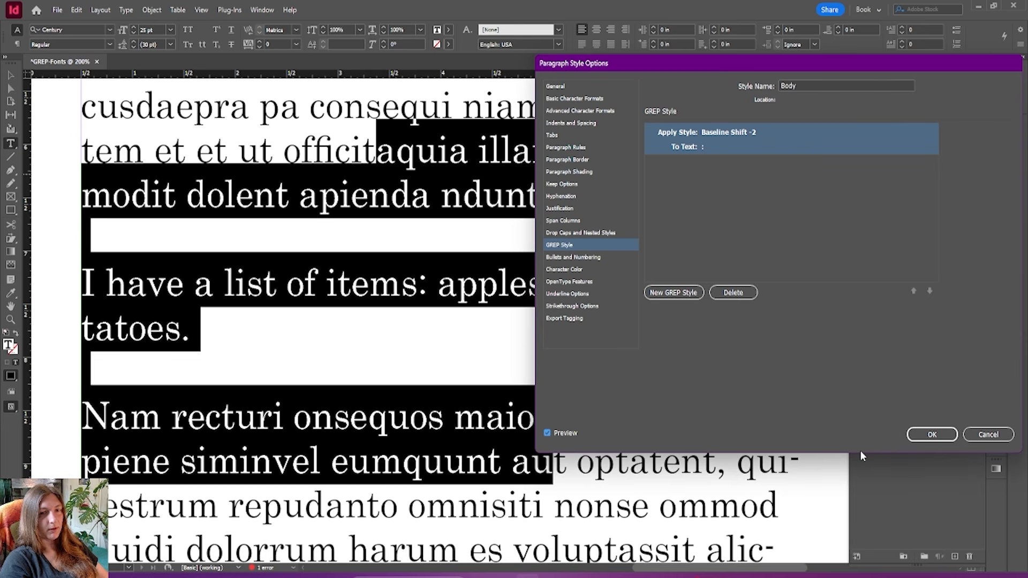
pyautogui.click(928, 435)
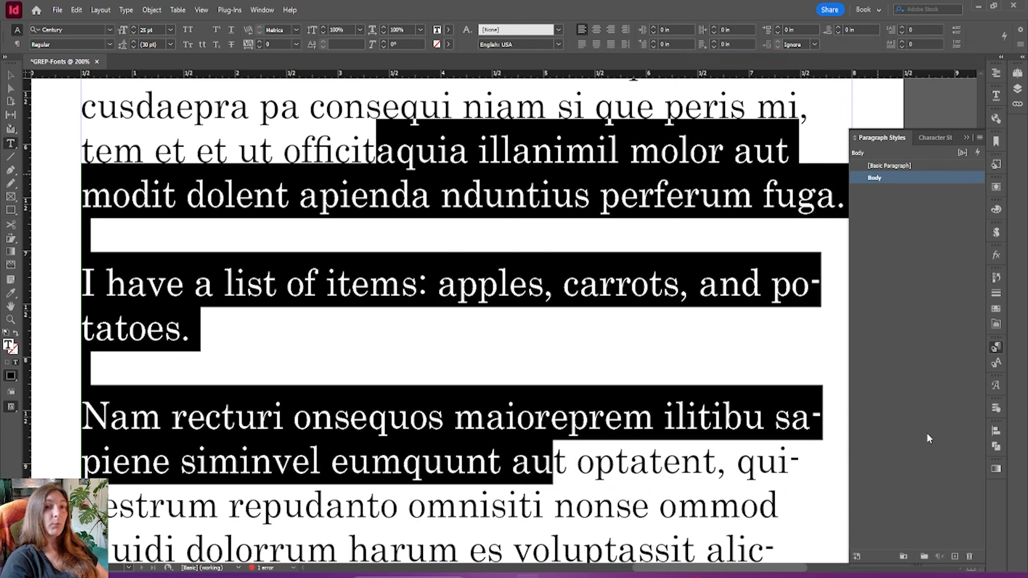
# Deselect the body text and leave nothing on the page selected
pyautogui.click(425, 242)
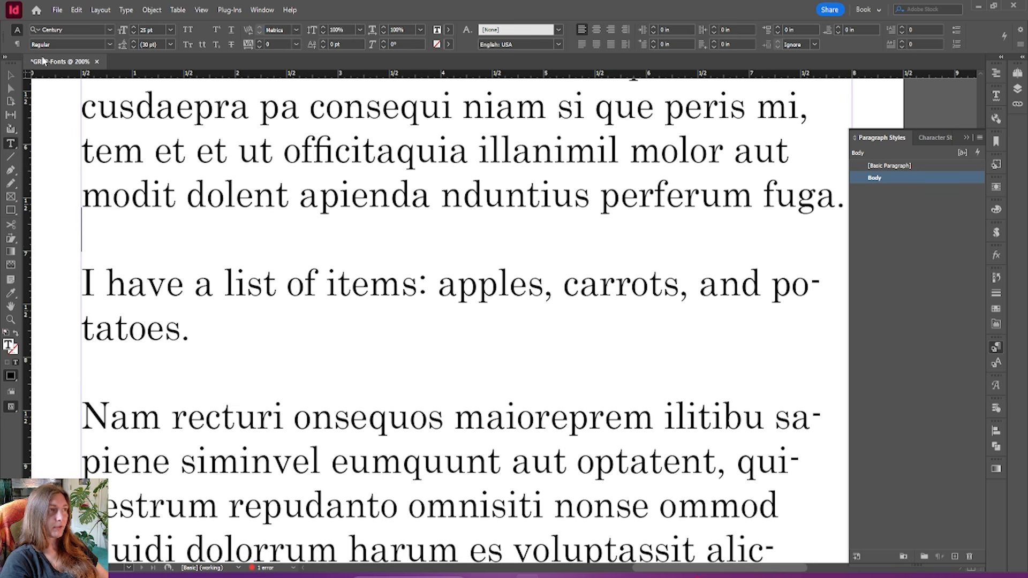
pyautogui.click(11, 75)
pyautogui.click(60, 140)
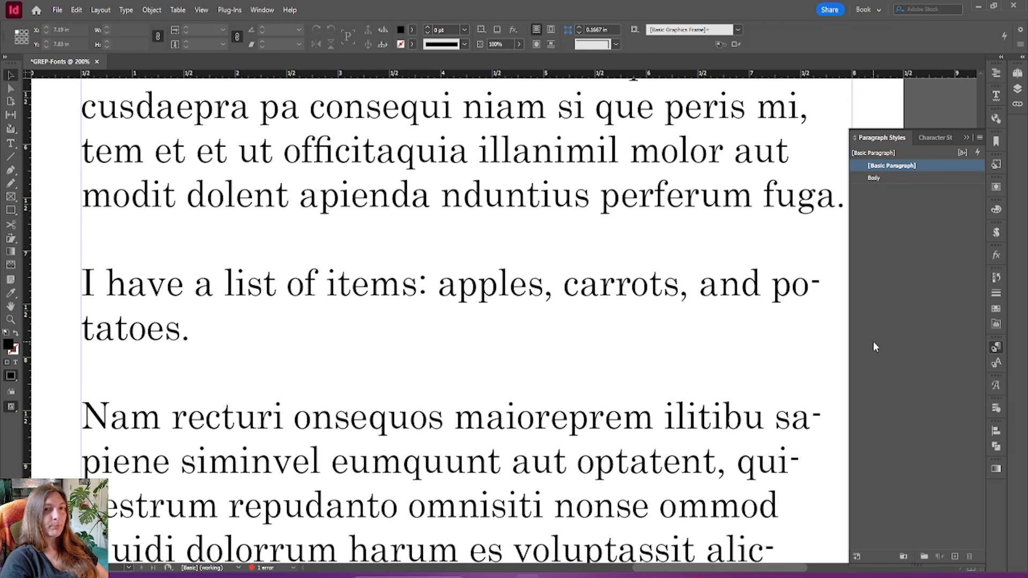
# Rename the "Baseline Shift -2" character style to "Baseline Shift -3" and set its baseline shift to -3 pt
pyautogui.click(932, 138)
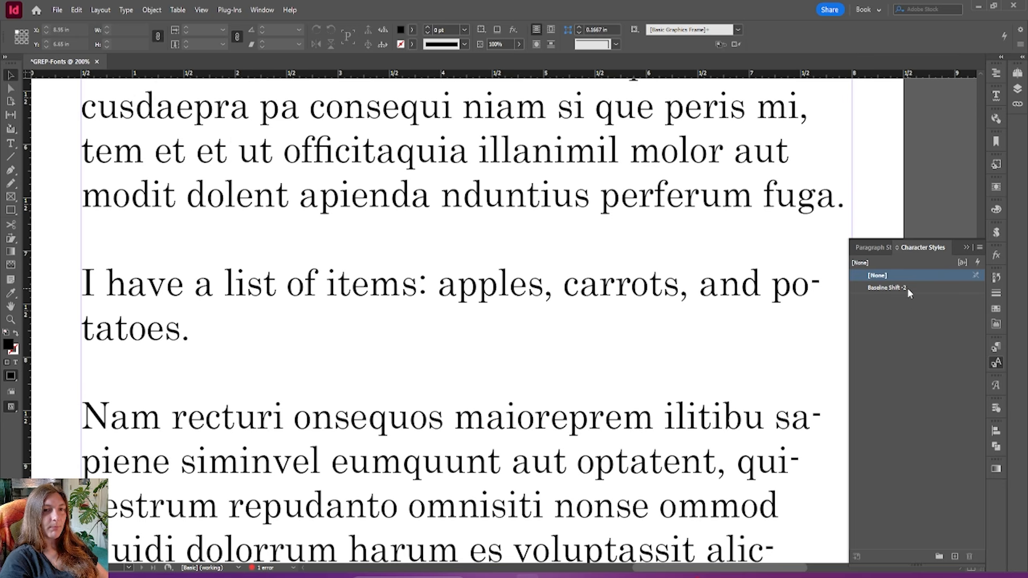
pyautogui.doubleClick(888, 289)
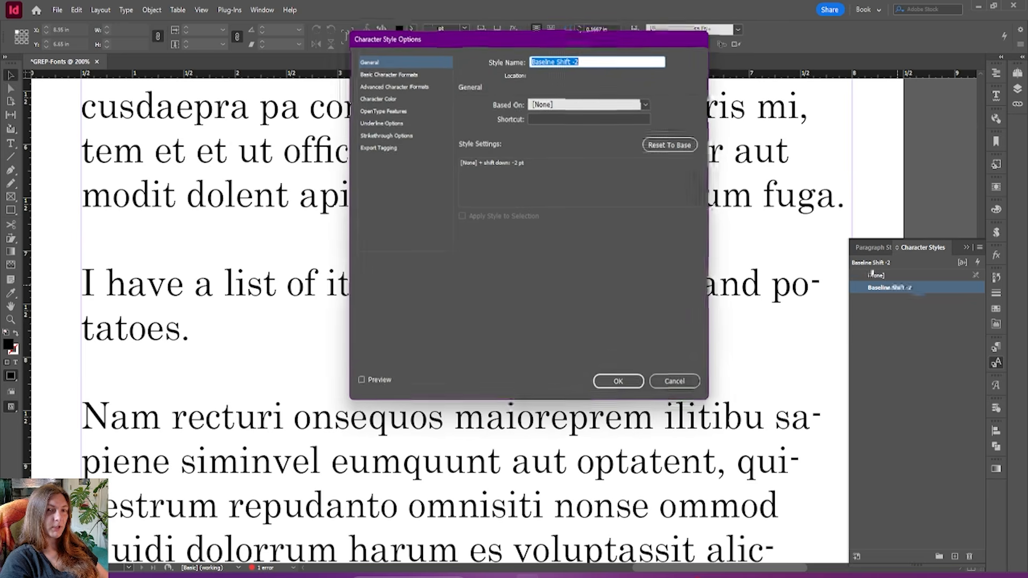
pyautogui.moveTo(515, 39); pyautogui.dragTo(807, 157)
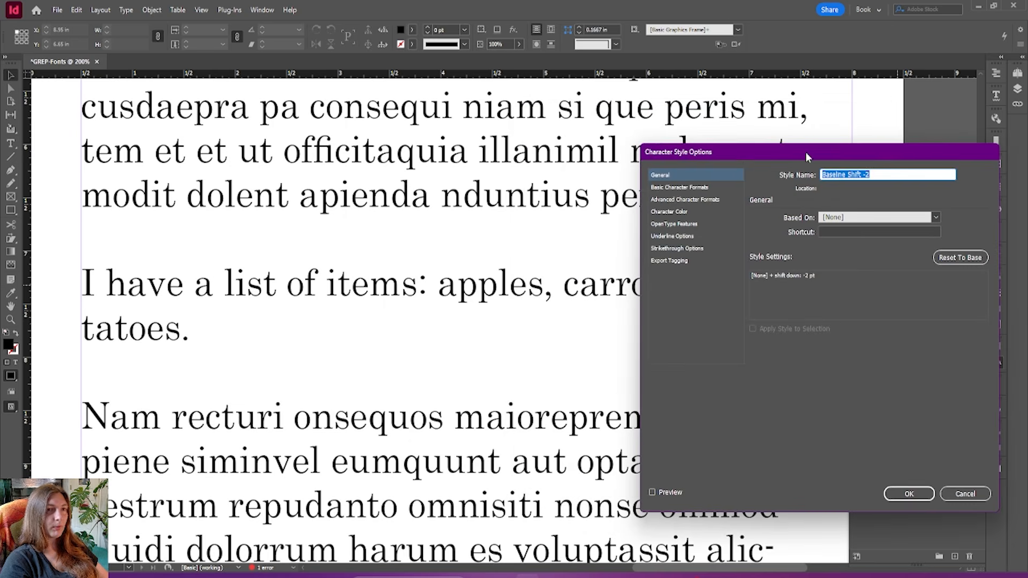
pyautogui.click(876, 174)
pyautogui.write('3')
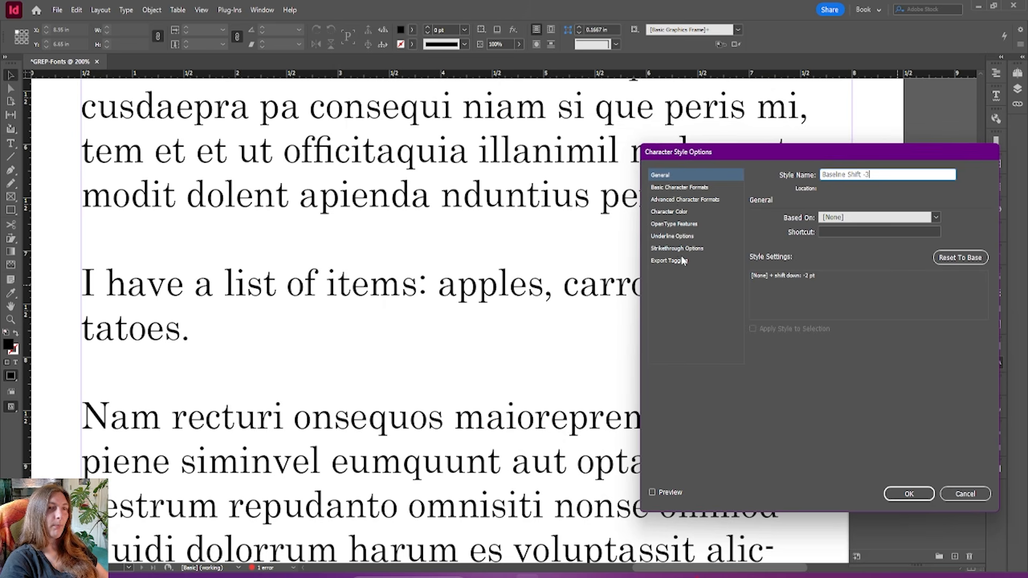
pyautogui.click(684, 199)
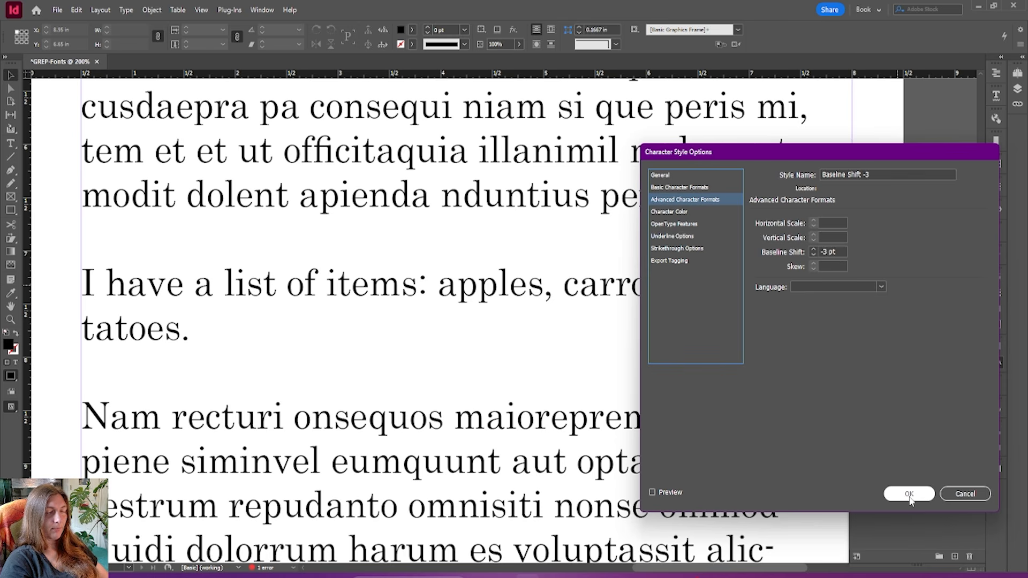
pyautogui.tripleClick(872, 174)
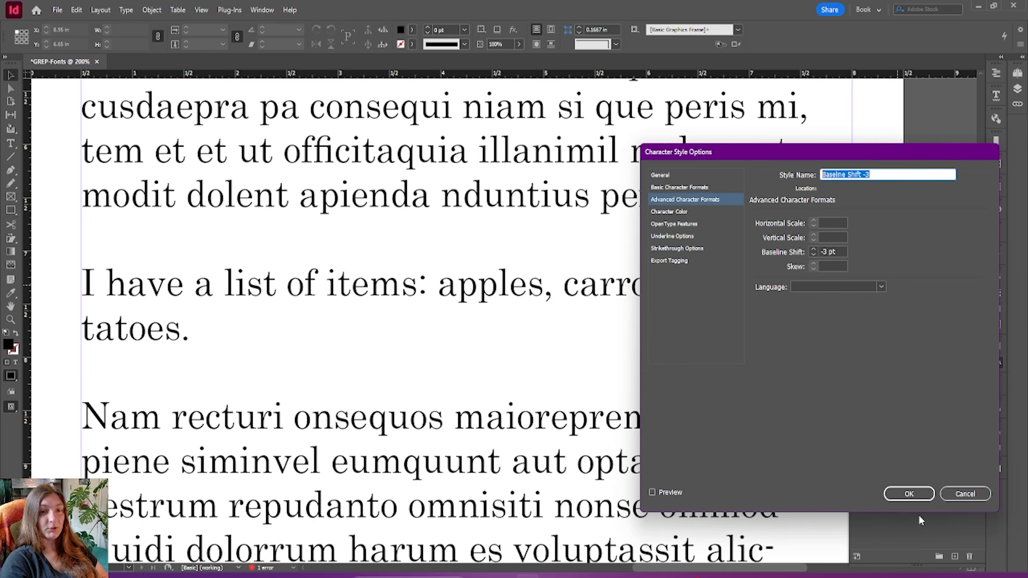
pyautogui.click(916, 495)
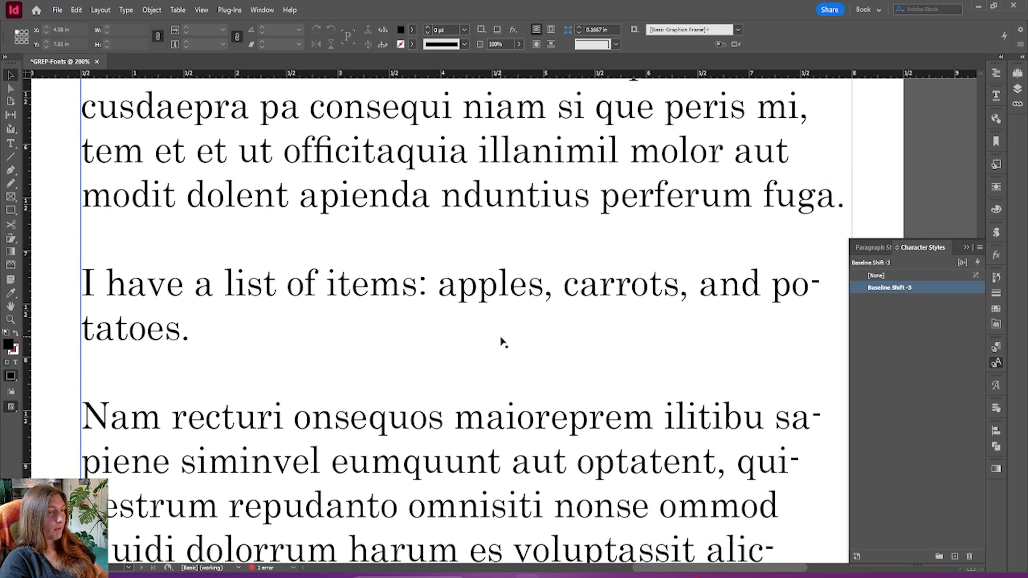
# Examine the colons after "items" and "eium eum", and check the rest of the body text for the lowered colon position
pyautogui.doubleClick(405, 294)
pyautogui.scroll(1, 482, 326)
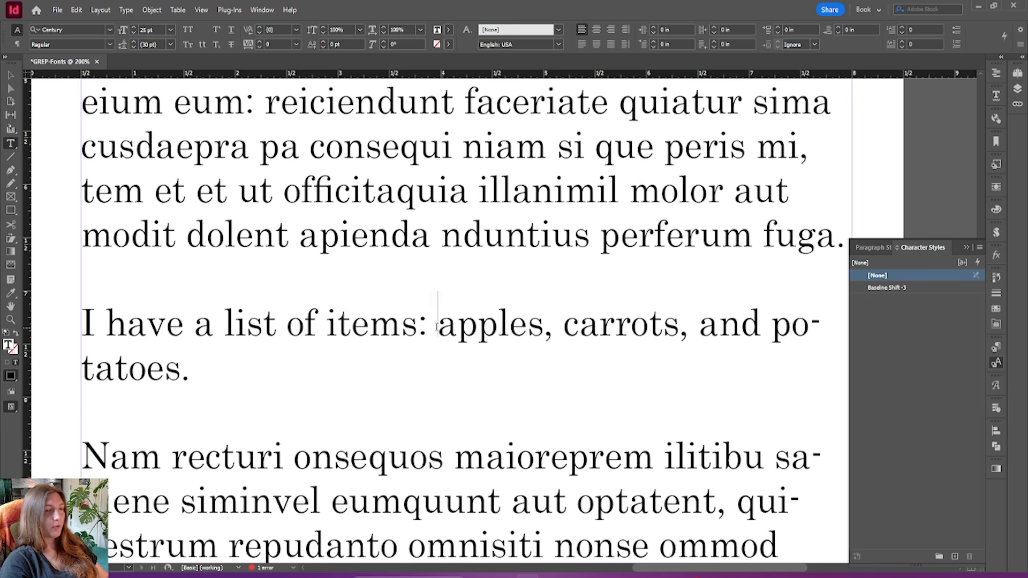
pyautogui.keyDown('shift'); pyautogui.click(436, 323); pyautogui.keyUp('shift')
pyautogui.scroll(5, 449, 324)
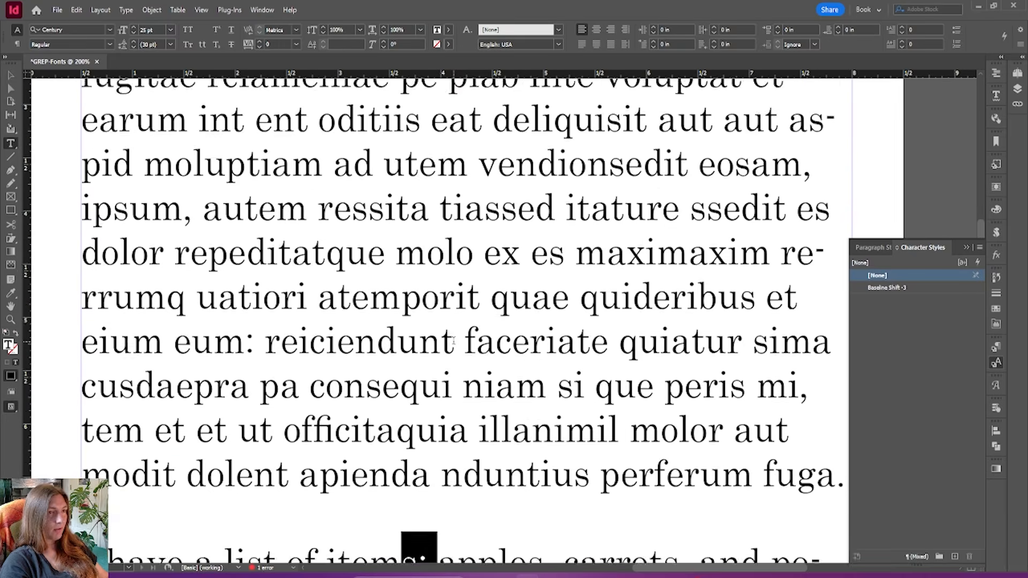
pyautogui.scroll(1, 453, 341)
pyautogui.scroll(2, 573, 402)
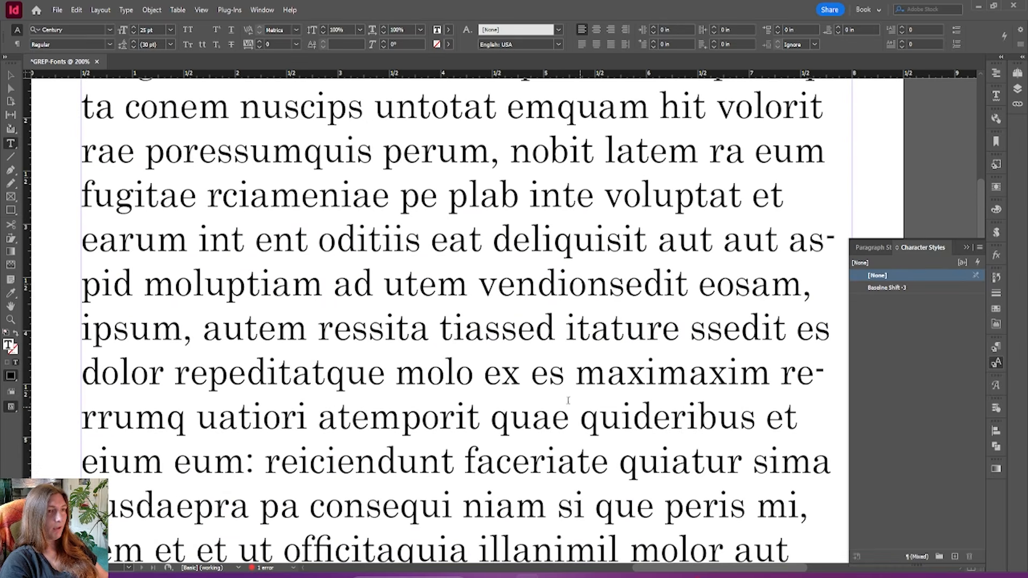
pyautogui.moveTo(212, 458); pyautogui.dragTo(298, 461)
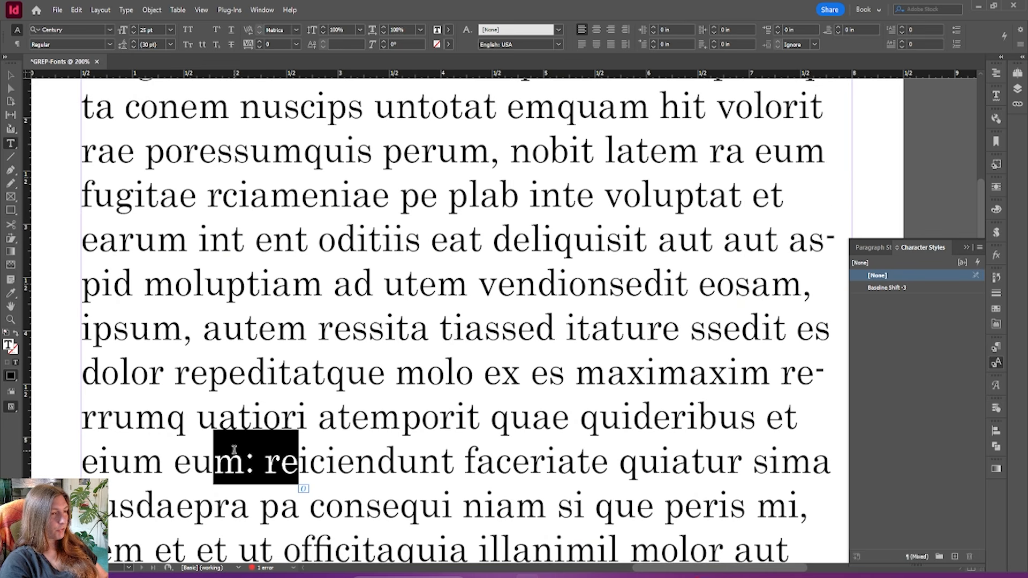
pyautogui.scroll(4, 234, 449)
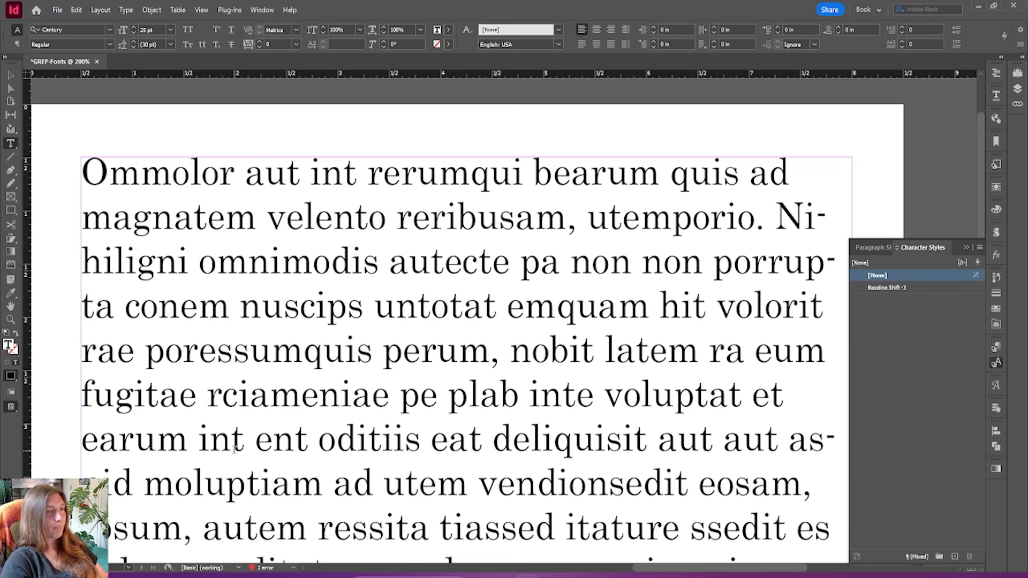
pyautogui.scroll(-13, 234, 450)
pyautogui.scroll(-3, 234, 450)
pyautogui.scroll(1, 234, 450)
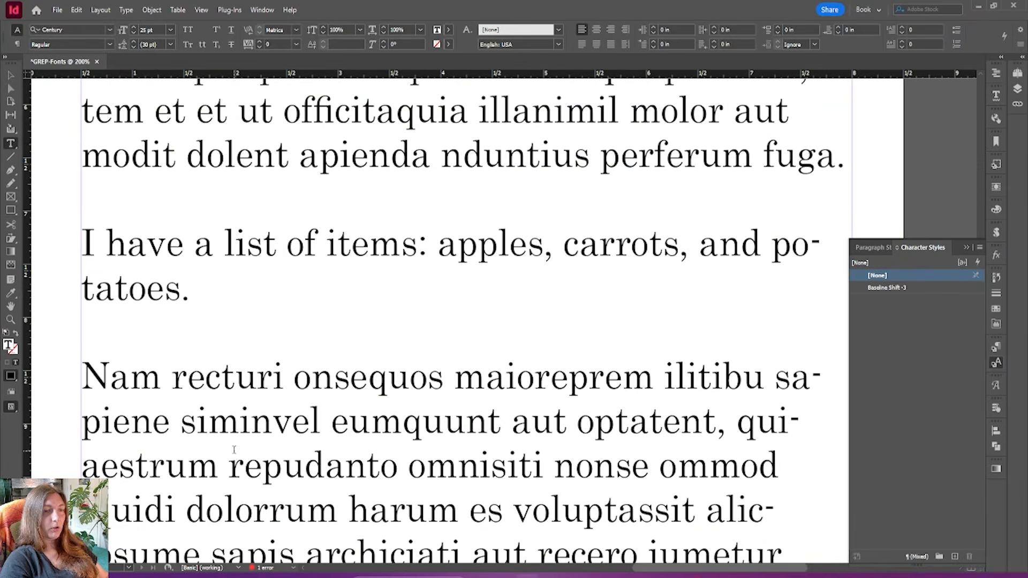
pyautogui.scroll(-3, 234, 449)
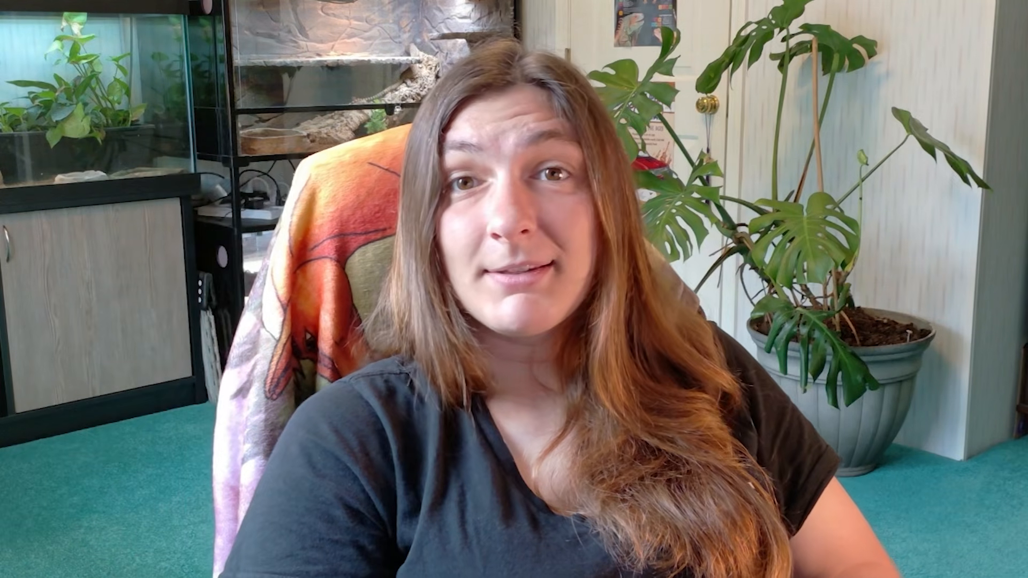